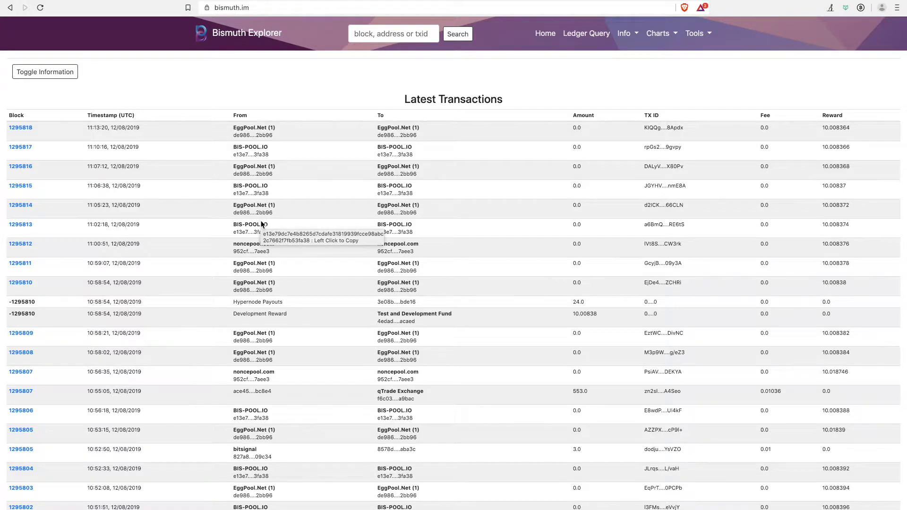
scroll(261, 223, "down", 2)
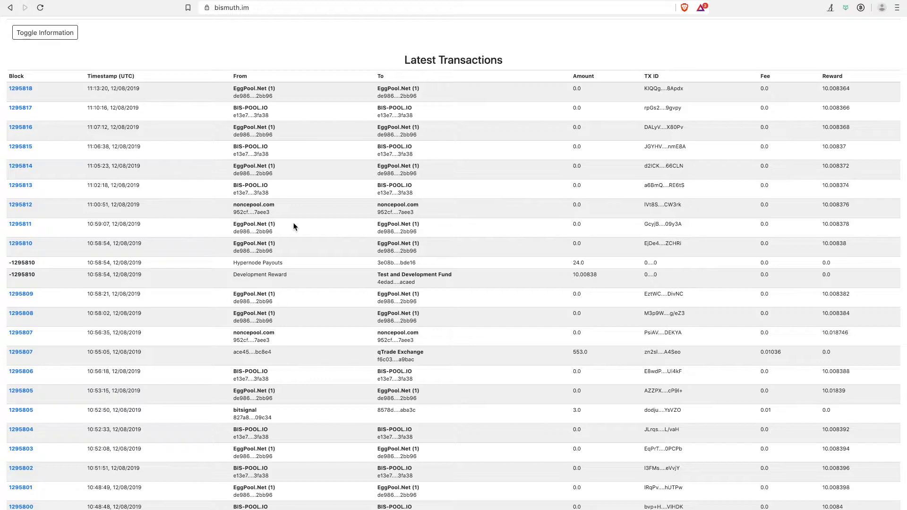
scroll(363, 255, "up", 2)
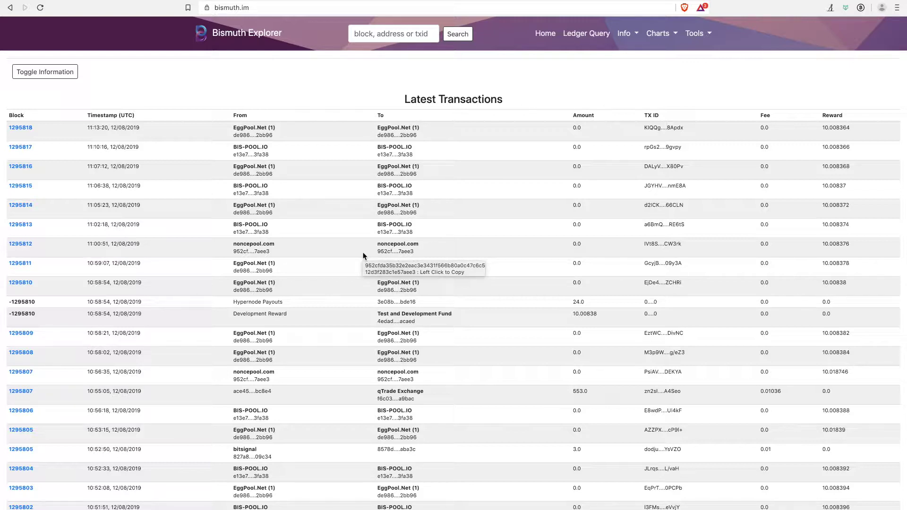
Step: Switch to the Tornado wallet and select the default Bismuth address as the active one
key("super+space")
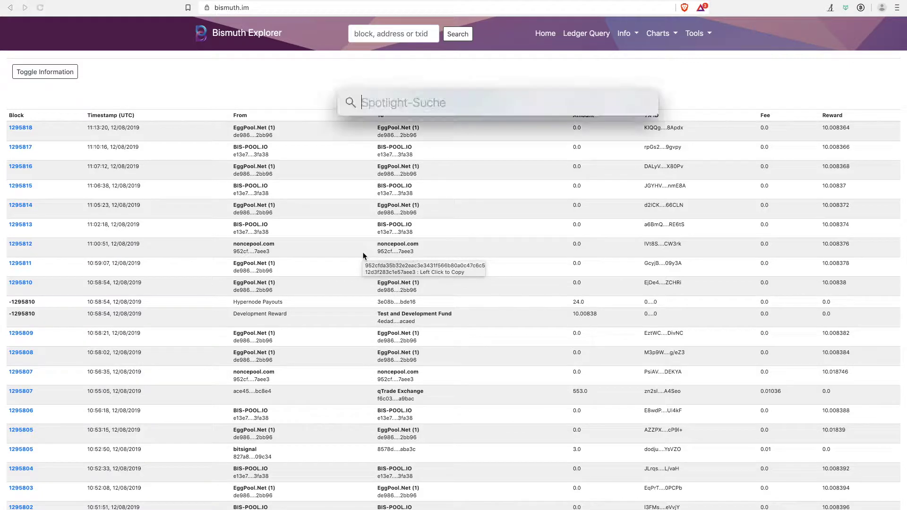
type("torna")
key("Return")
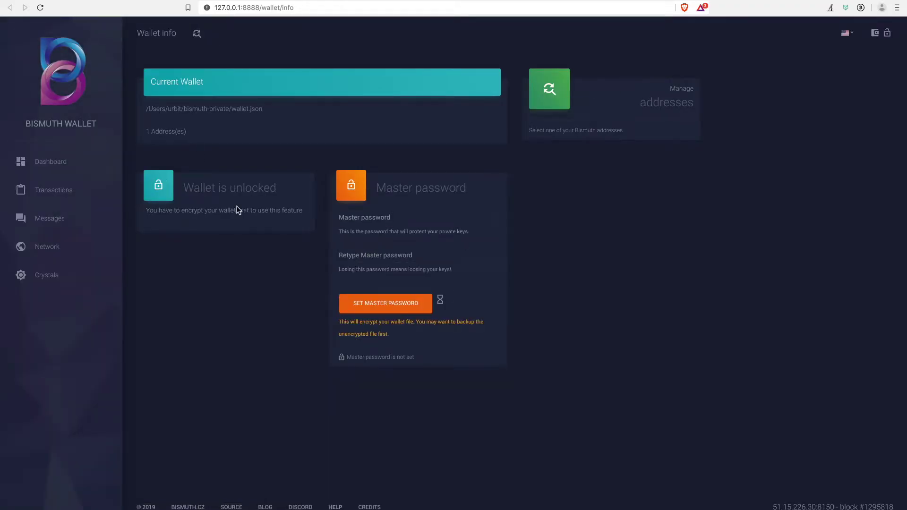
left_click(198, 35)
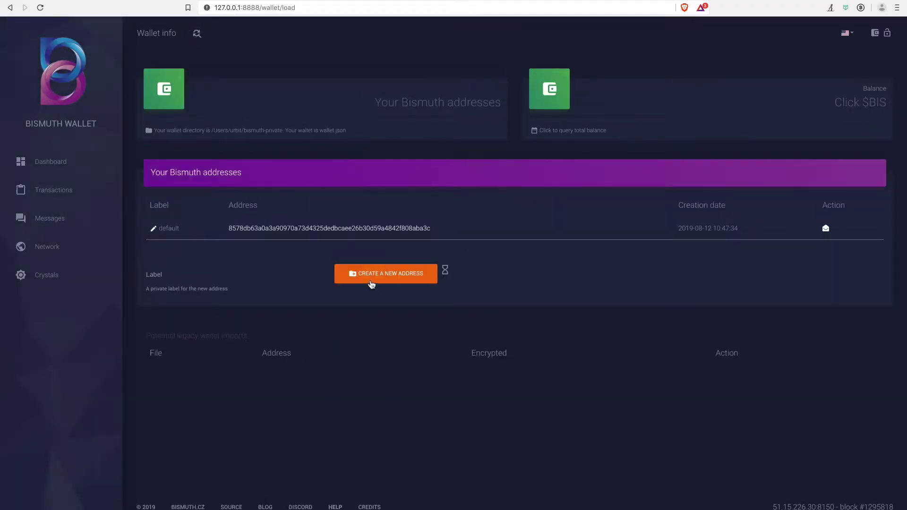
left_click(342, 230)
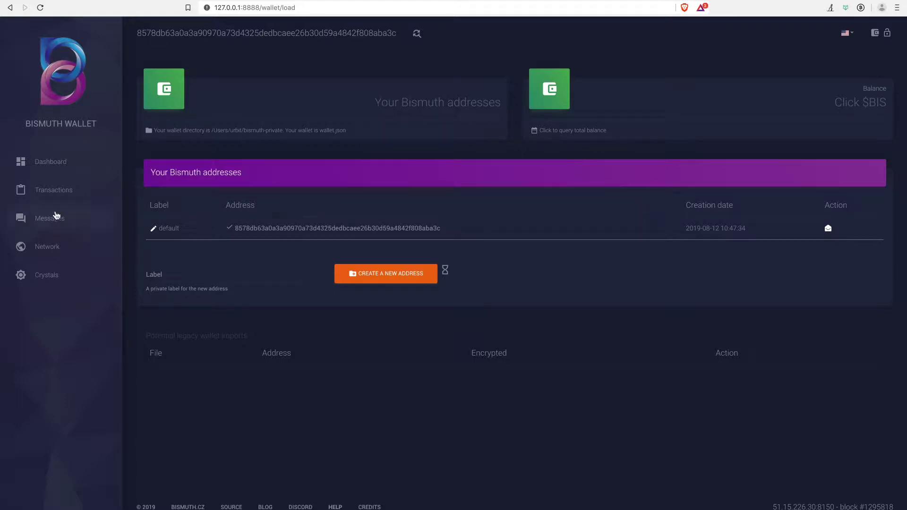
Step: Start a new BIS transaction from the wallet's dashboard and enter the wallet's own address as the recipient
left_click(55, 164)
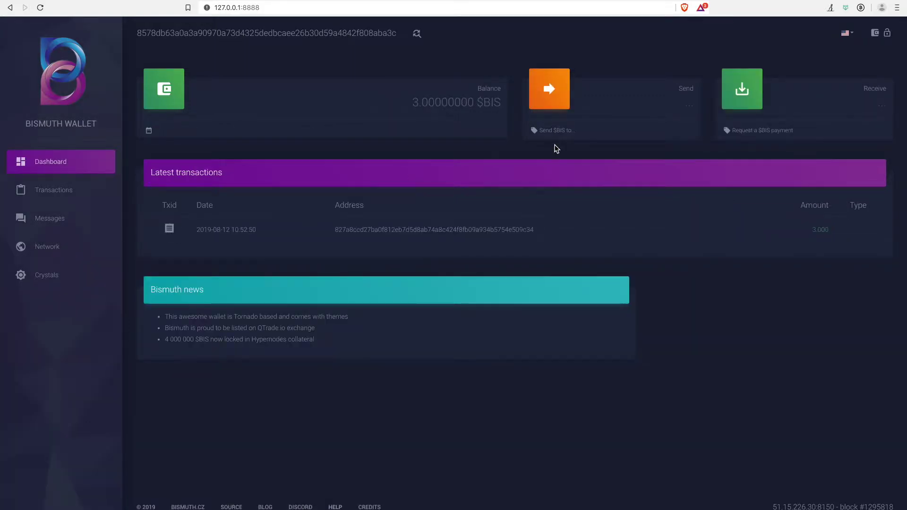
left_click(556, 99)
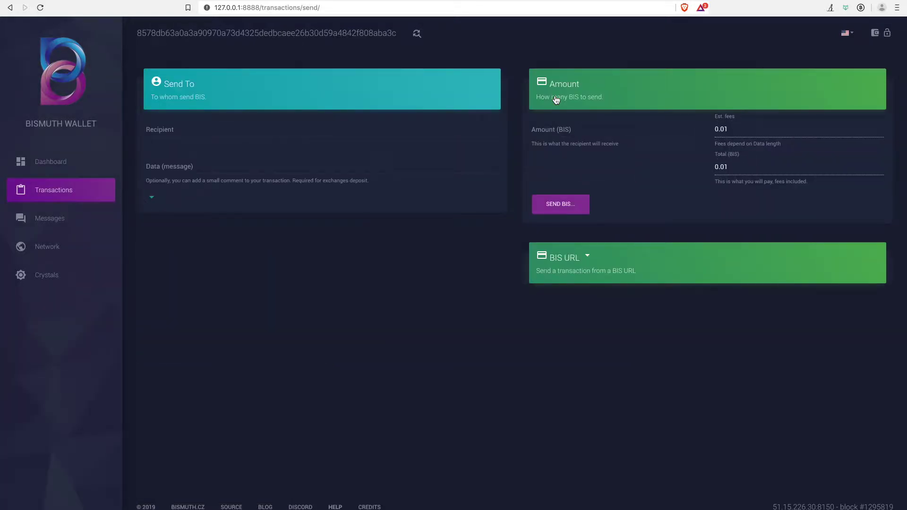
left_click_drag(395, 34, 137, 32)
key("ctrl+c")
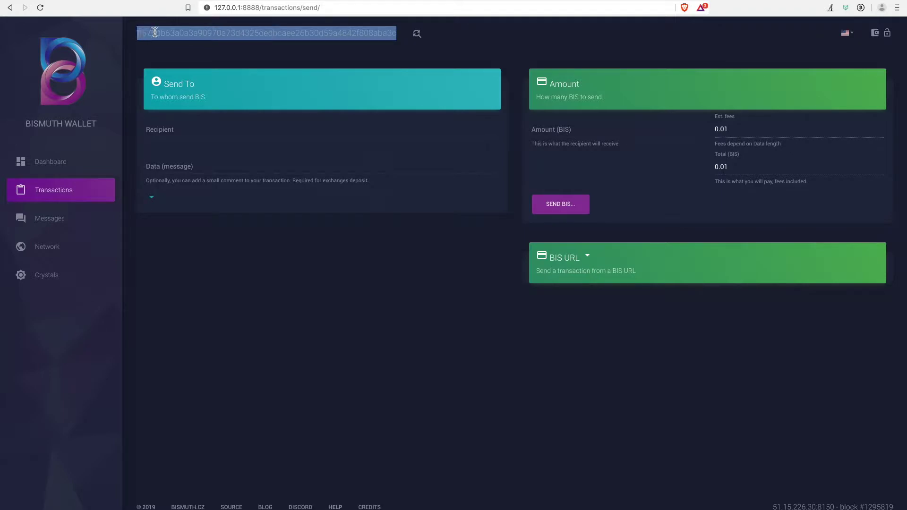
left_click(175, 126)
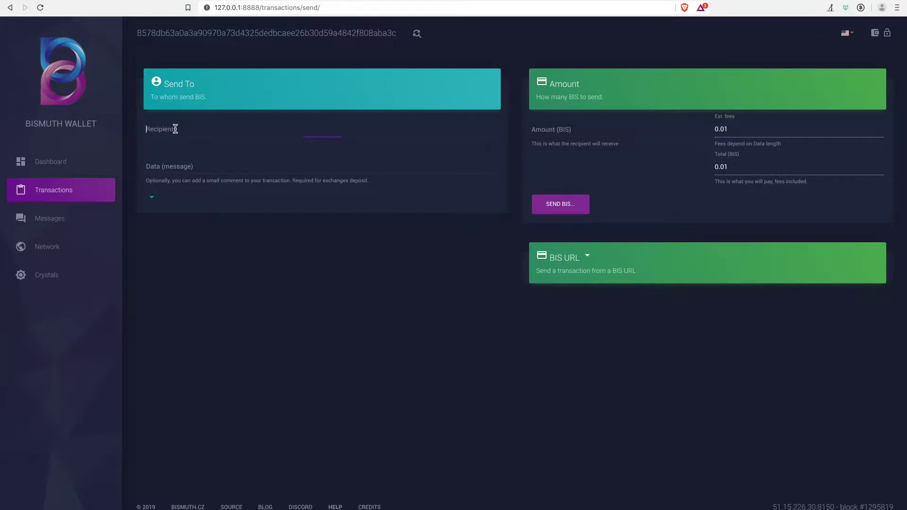
key("ctrl+v")
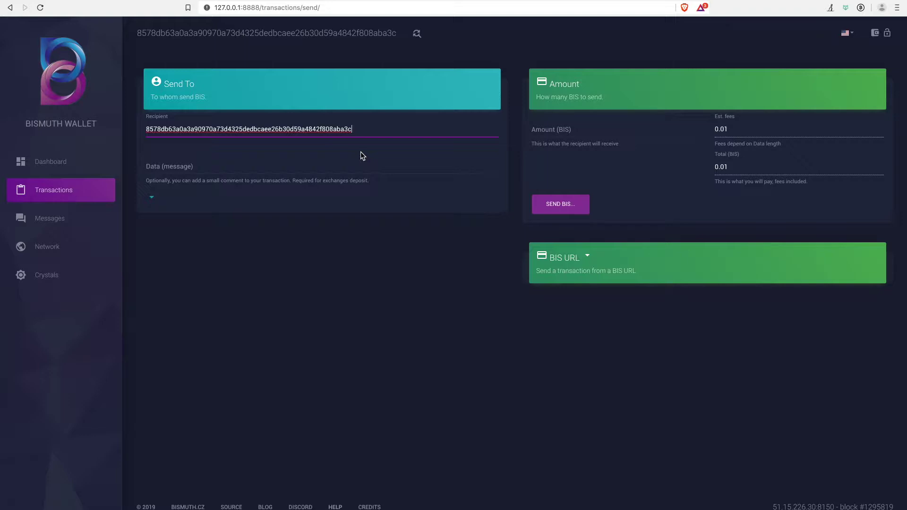
Step: Set the transaction amount to 0 BIS and the data message to alias=bismuth.im
left_click(575, 131)
type("0")
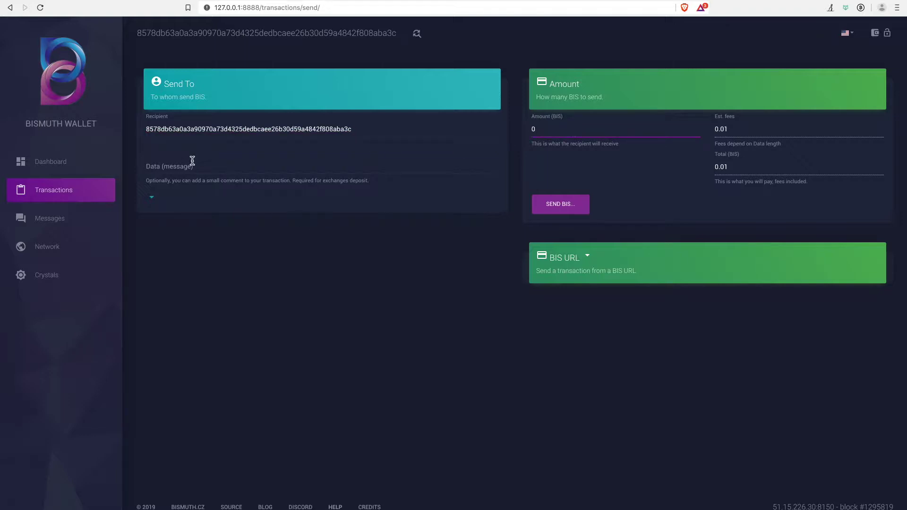
left_click(161, 167)
type("alias=")
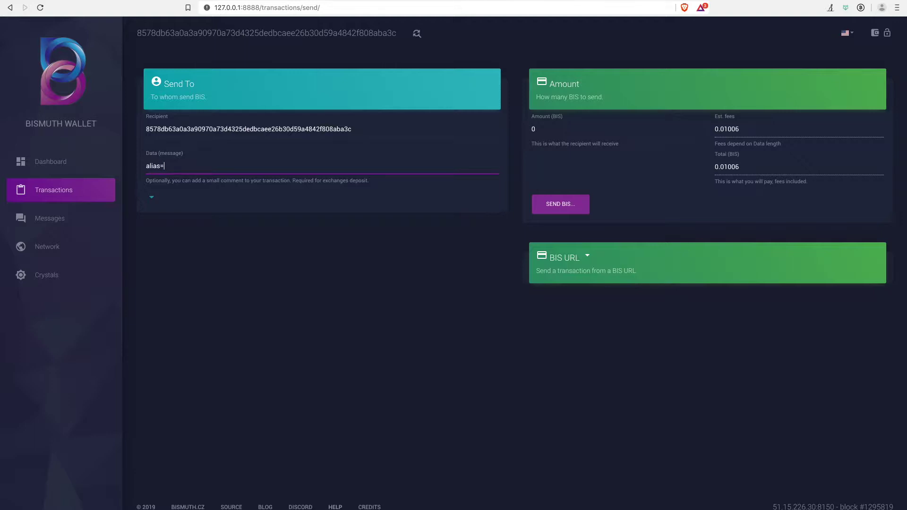
type("bismuth.im")
left_click(152, 196)
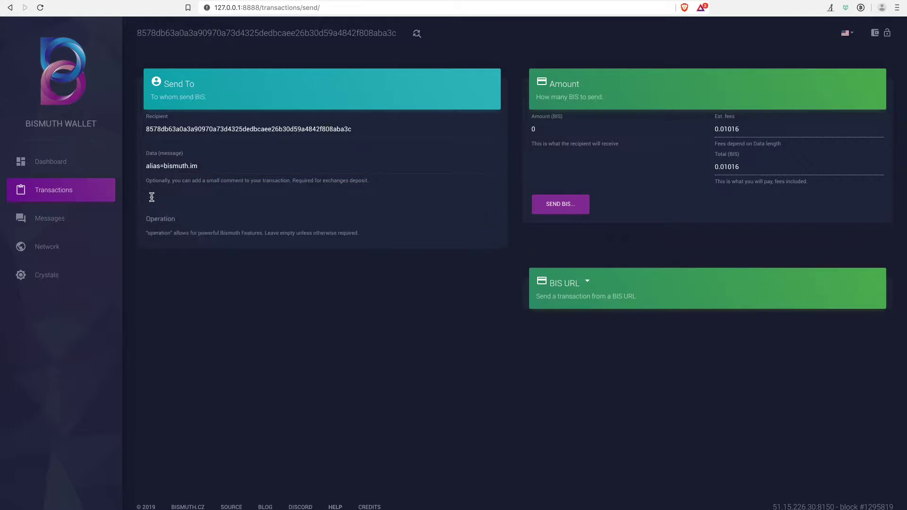
left_click(165, 219)
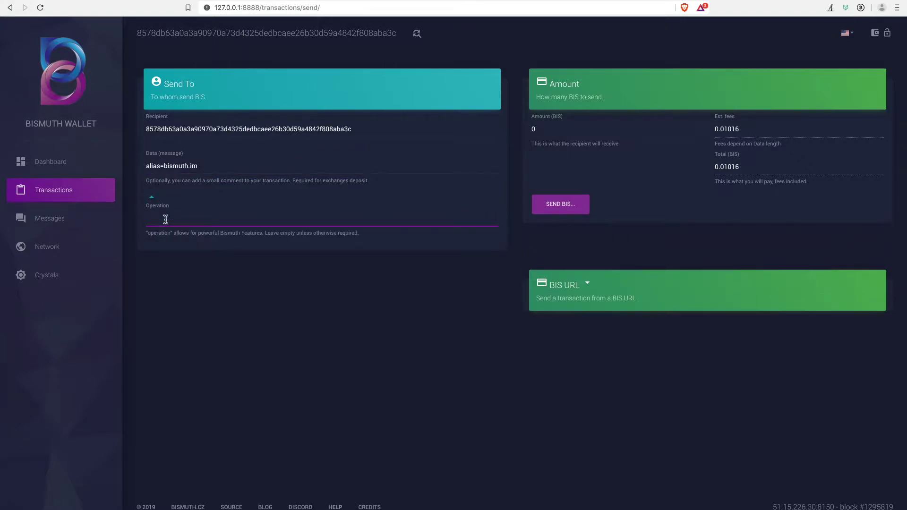
type("alias:bismuth.im")
left_click_drag(206, 219, 146, 220)
key("BackSpace")
Step: Send the alias registration transaction, confirm it and dismiss the transaction status dialog
left_click(561, 209)
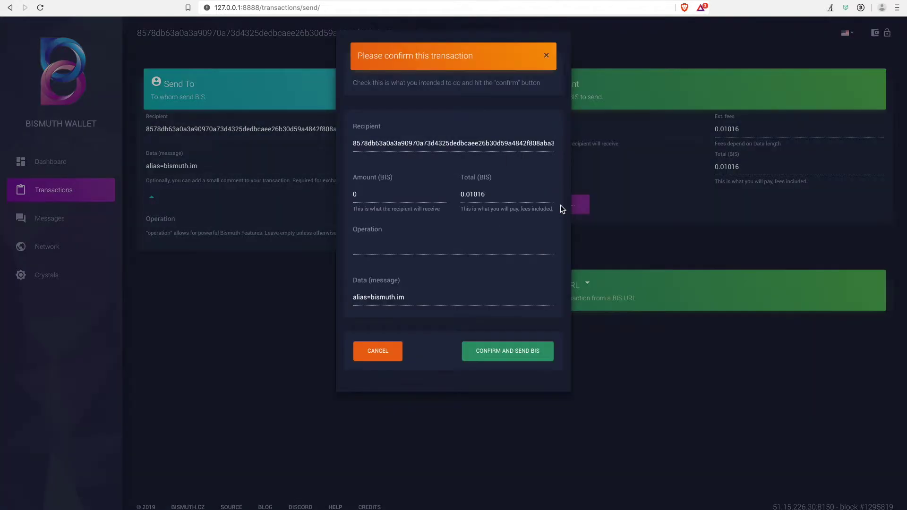
left_click(509, 355)
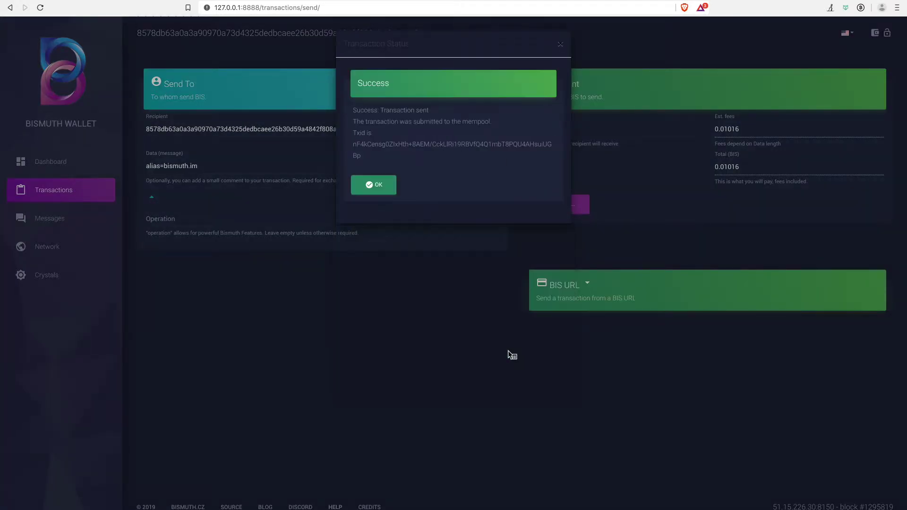
left_click(377, 184)
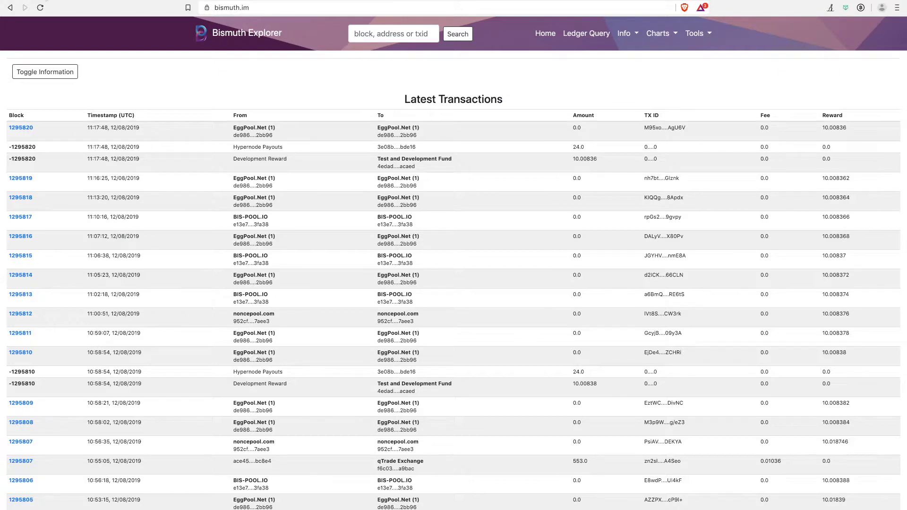
Step: Reload the explorer's latest transactions, and change to the Bismuth directory in the terminal's SSH session
left_click(40, 9)
key("super+Tab")
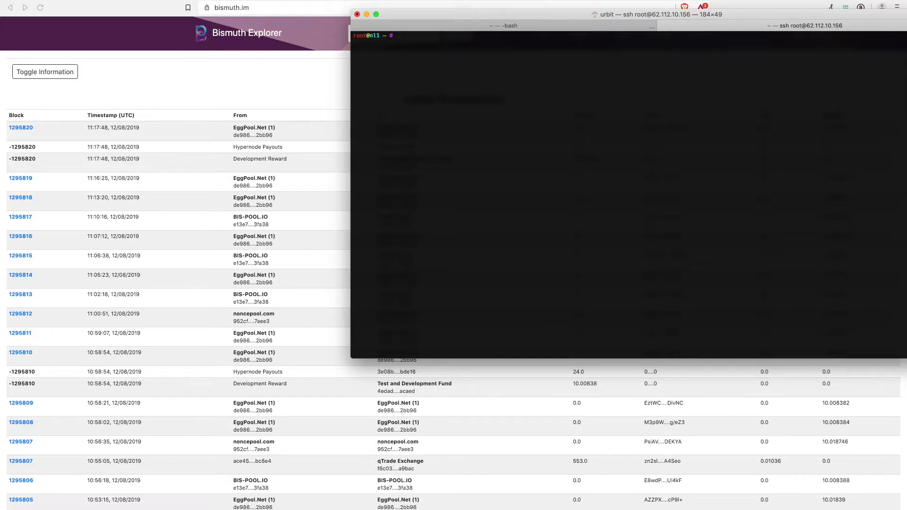
type("cd Bismuth")
key("Return")
left_click(326, 55)
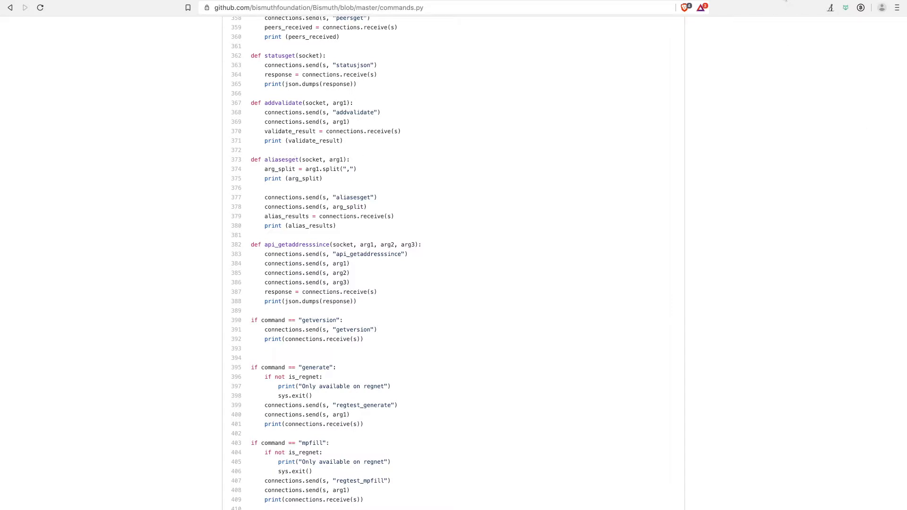
Step: Return to the Bismuth explorer and view the details of the alias transaction in block 1295821
left_click(786, 0)
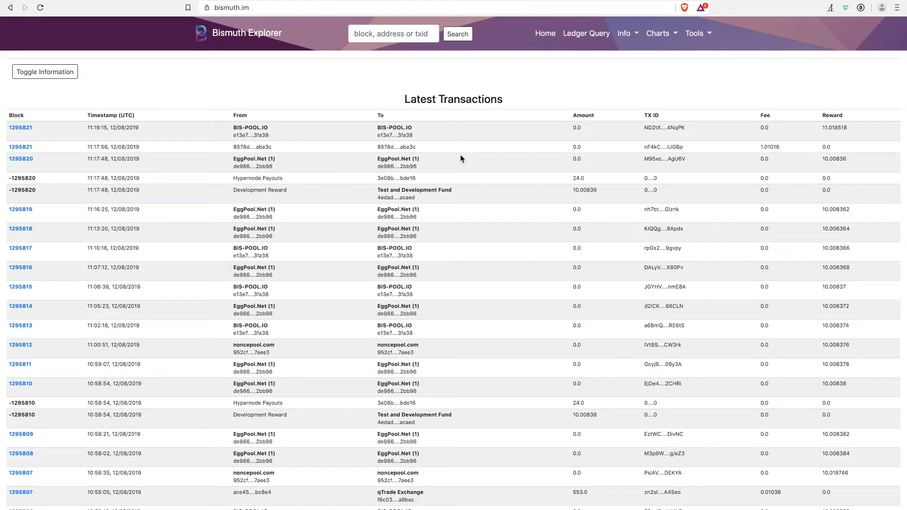
left_click(26, 150)
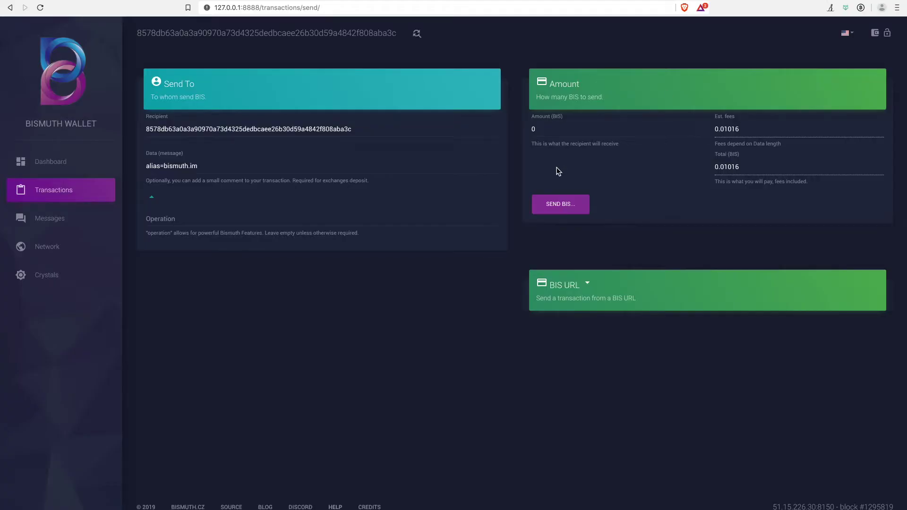
left_click(552, 134)
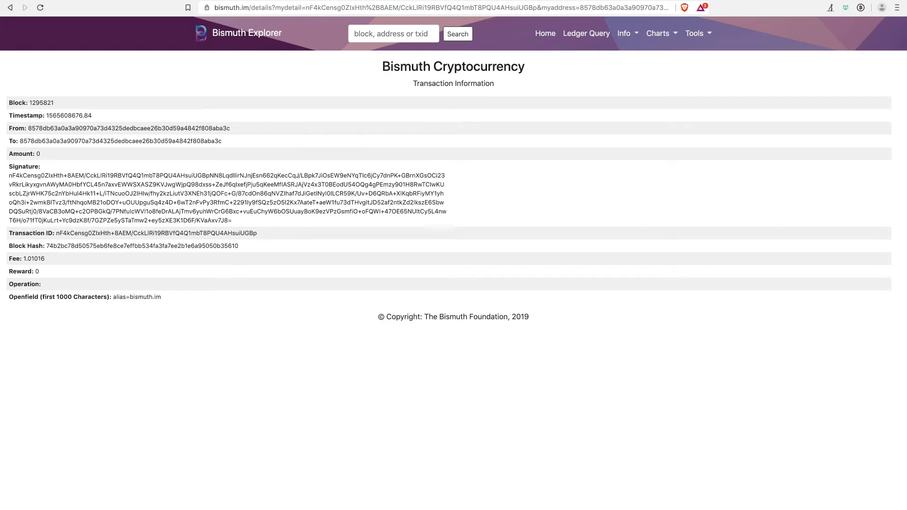
Step: In the terminal, enter python3.7 commands.py followed by the sender address copied from the explorer's transaction details
key("super+Tab")
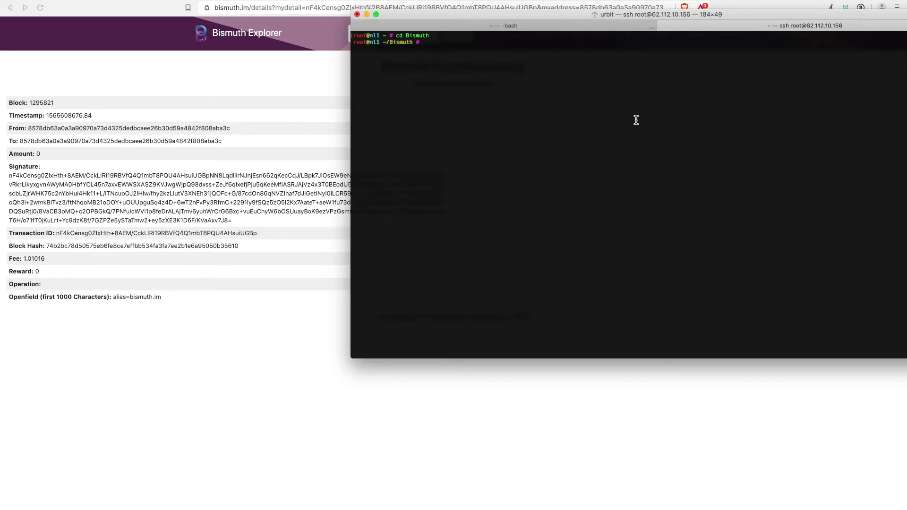
type("python3.7 commands.py")
left_click(39, 131)
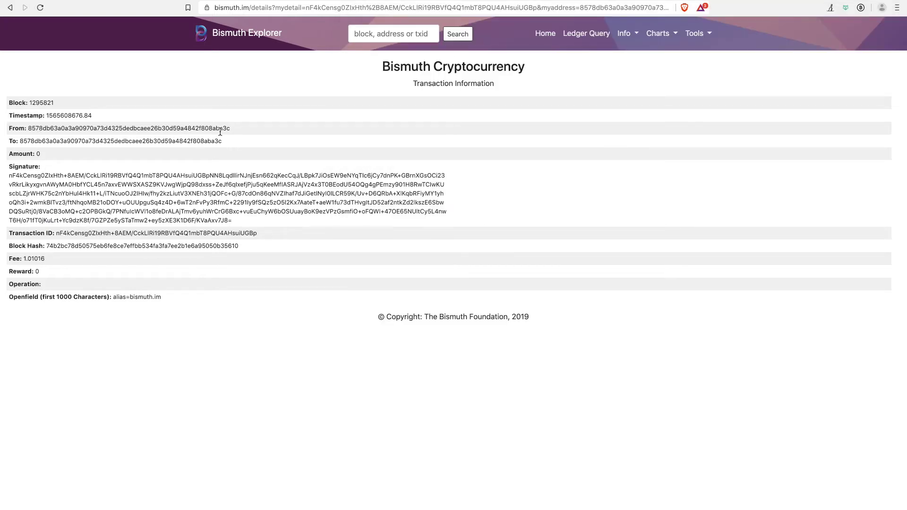
left_click_drag(229, 131, 29, 128)
key("super+c")
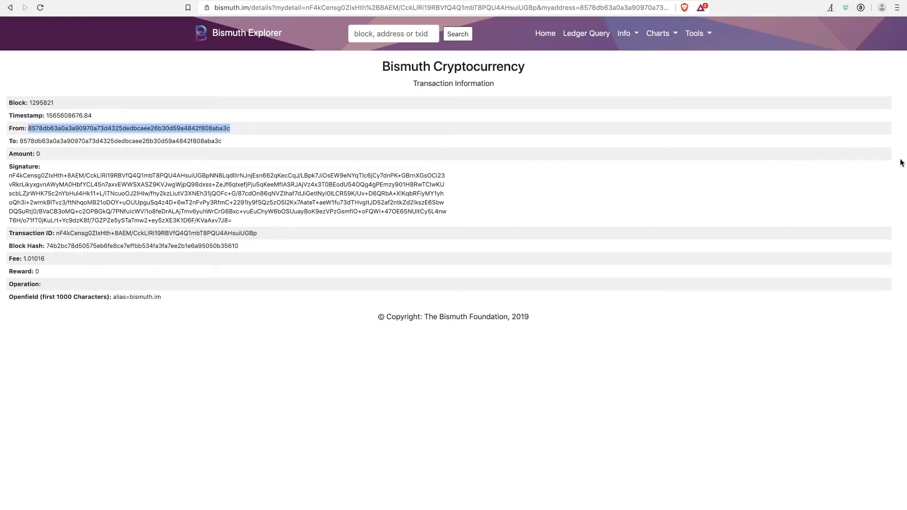
key("super+Tab")
key("super+v")
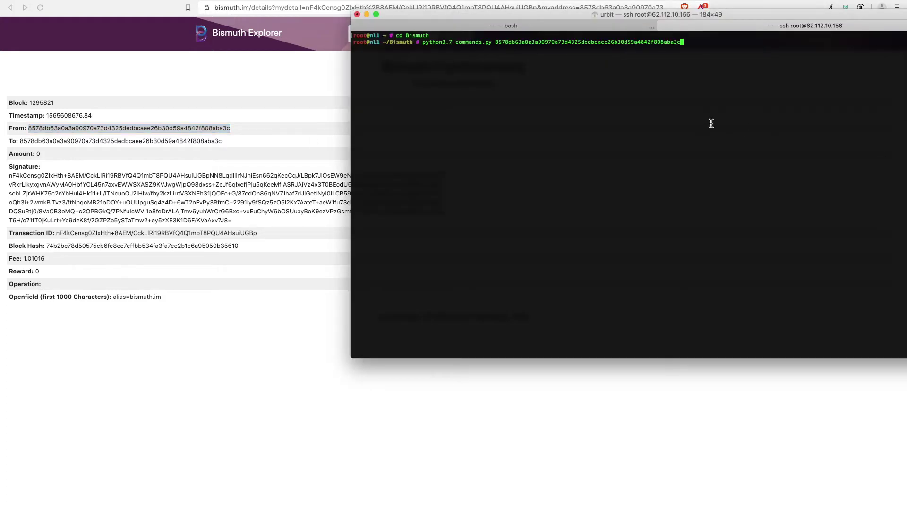
Step: Insert aliasget before the address in the command line and run the command to look up the alias
key("Left")
key("Left")
key("Left")
key("Left")
key("Left")
key("Left")
key("Left")
key("Left")
key("Left")
key("Left")
key("Left")
key("Left")
key("Left")
key("Left")
key("Left")
key("Left")
key("Left")
key("Left")
key("Left")
key("Left")
key("Left")
key("Left")
key("Left")
key("Left")
key("Left")
key("Left")
key("Left")
key("Left")
key("Left")
key("Left")
key("Left")
key("Left")
key("Left")
key("Left")
key("Left")
key("Left")
key("Left")
key("Left")
key("Left")
key("Left")
key("Left")
key("Left")
key("Left")
key("Left")
key("Left")
key("Left")
key("Left")
key("Left")
key("Left")
key("Left")
key("Left")
key("Left")
type("aliasget")
key("Right")
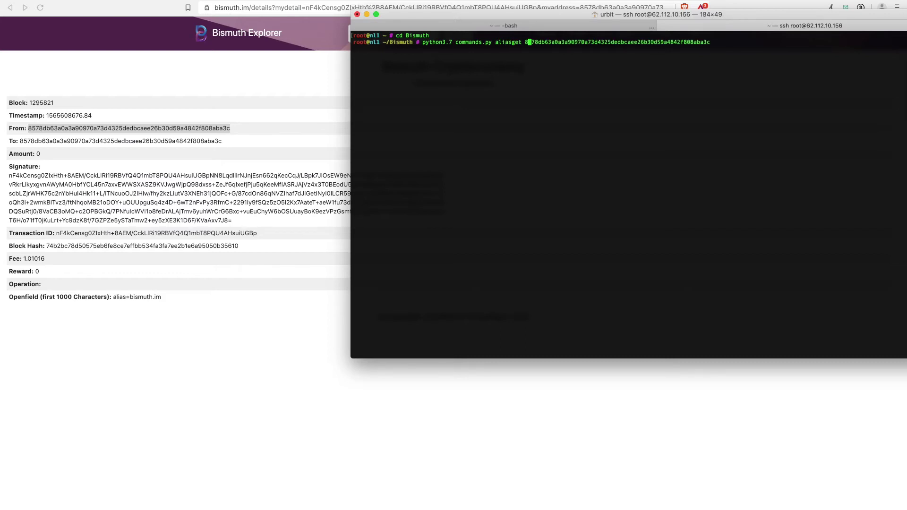
key("Right")
key("Right")
key("Right")
key("Right")
key("Right")
key("Right")
key("Right")
key("Right")
key("Right")
key("Right")
key("Right")
key("Right")
key("Right")
key("Right")
key("Right")
key("Right")
key("Right")
key("Right")
key("Right")
key("Right")
key("Right")
key("Right")
key("Right")
key("Right")
key("Right")
key("Right")
key("Right")
key("Right")
key("Right")
key("Right")
key("Right")
key("Right")
key("Right")
key("Right")
key("Right")
key("Right")
key("Right")
key("Return")
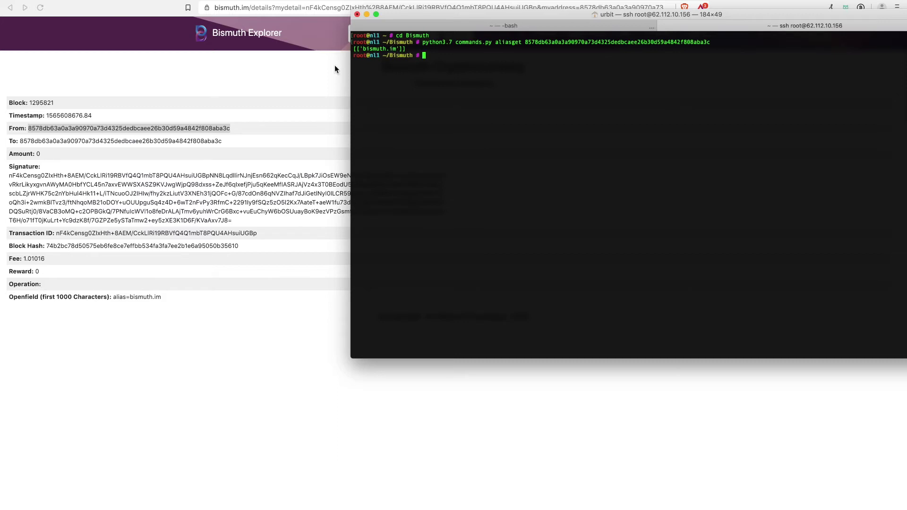
Step: Switch back to the Bismuth wallet and open a blank send form from its dashboard
left_click(239, 86)
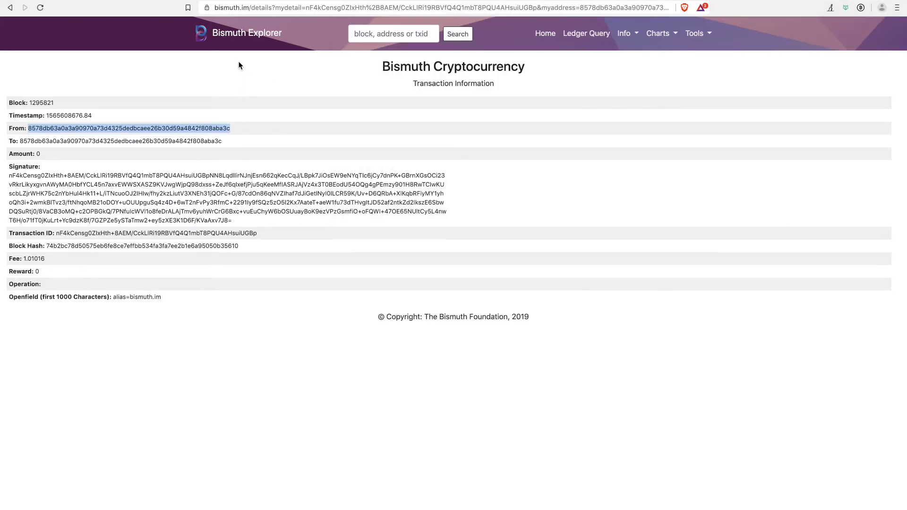
left_click(249, 40)
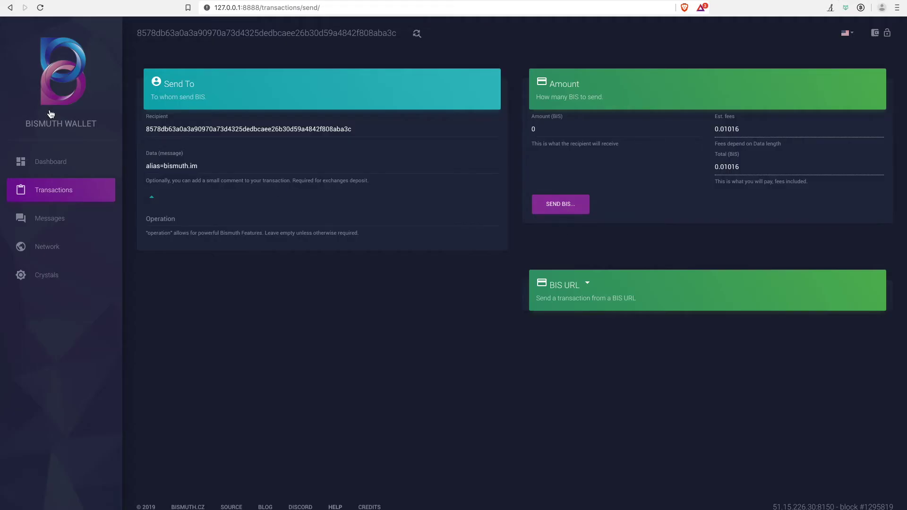
left_click(69, 81)
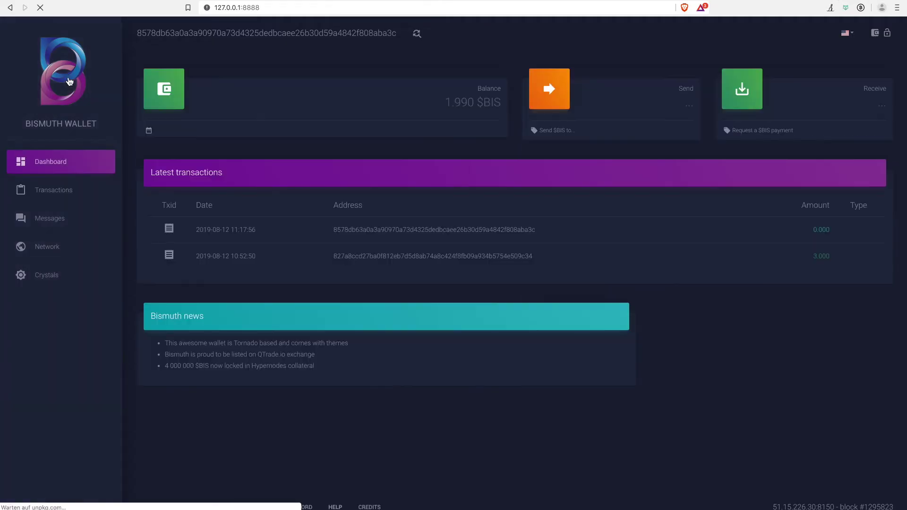
left_click(542, 97)
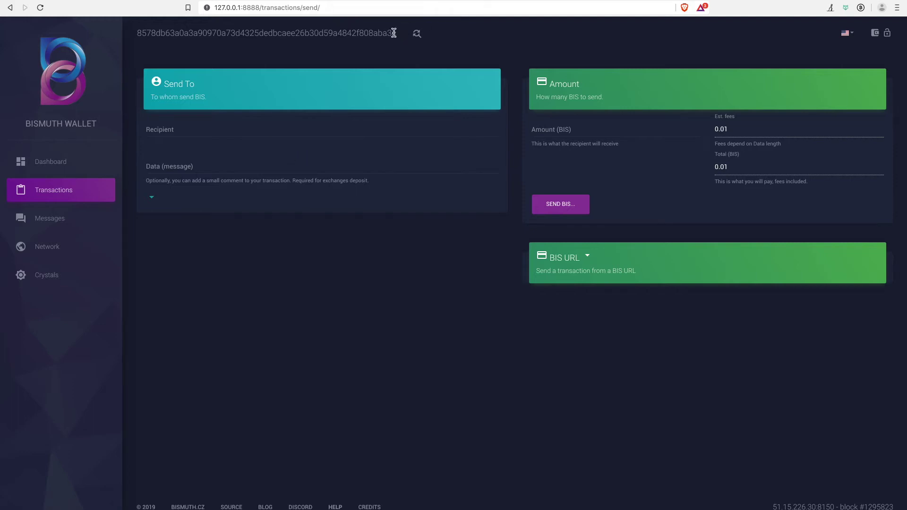
Step: Copy the wallet's own address from the page header into the new transaction's recipient field
left_click_drag(394, 33, 141, 33)
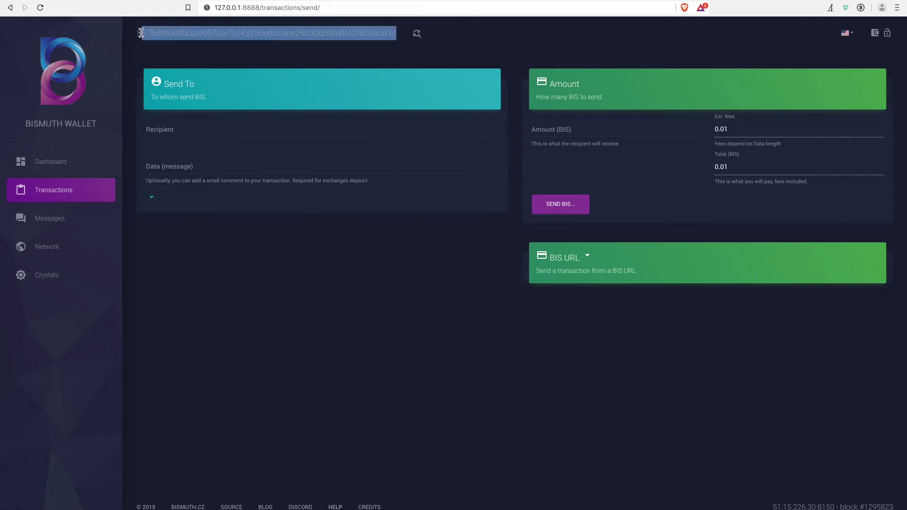
double_click(139, 32)
right_click(148, 33)
left_click(178, 51)
left_click(180, 128)
key("ctrl+v")
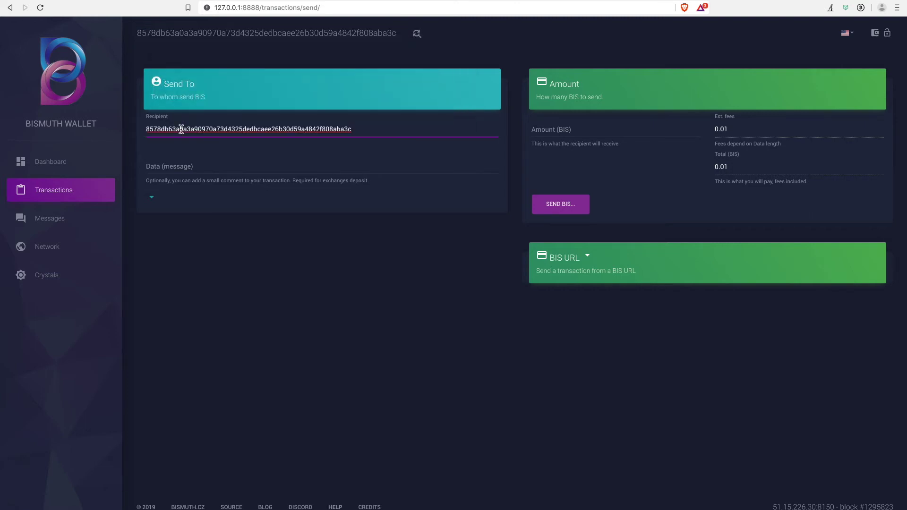
Step: Set the amount to 0 BIS, leave the message empty, and confirm sending the self-addressed transaction
left_click(555, 129)
type("0")
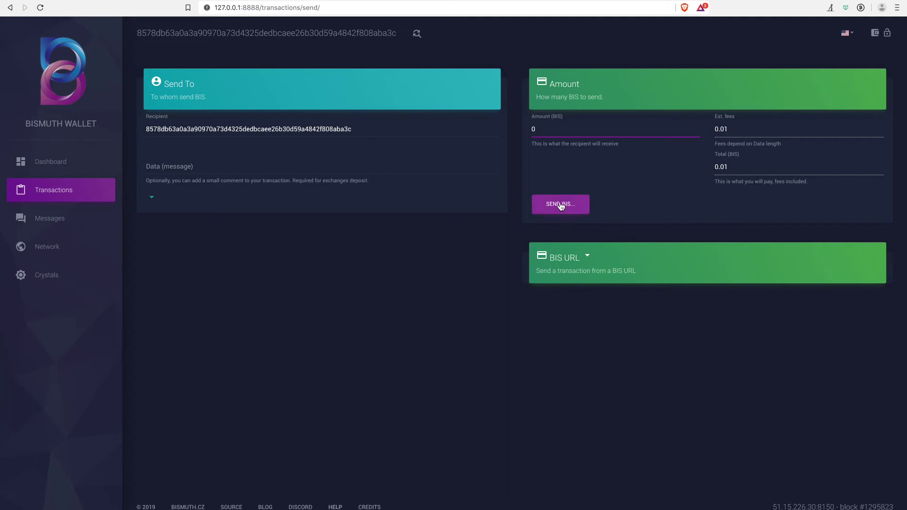
left_click(561, 205)
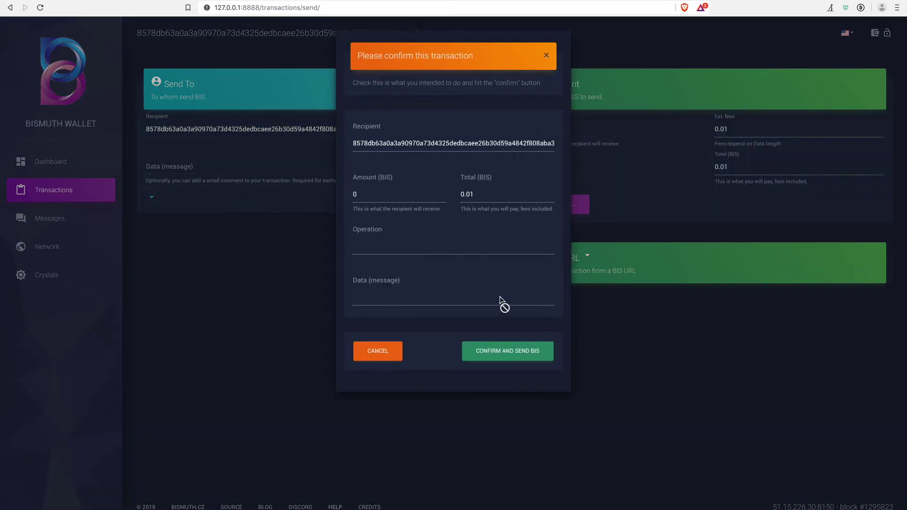
left_click(492, 350)
left_click(376, 184)
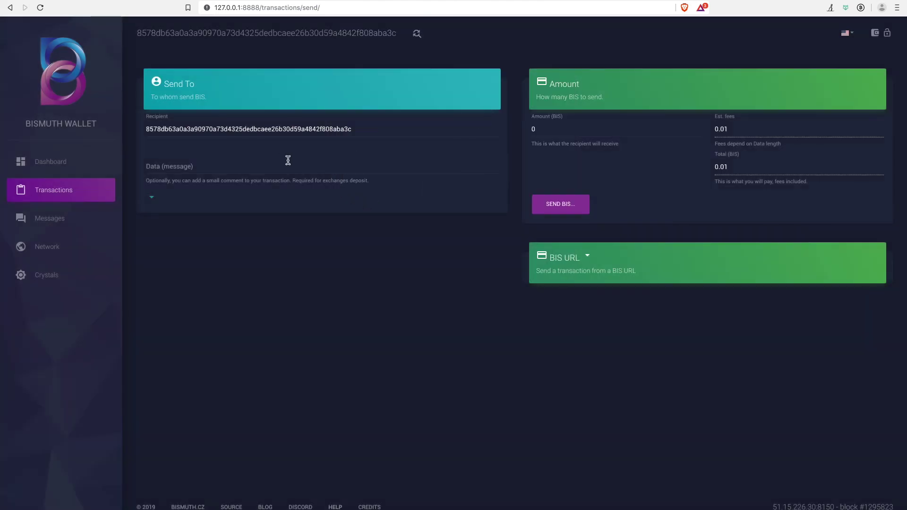
Step: Leave the send form for the wallet dashboard and request the transactions page to check the latest transactions
left_click(61, 192)
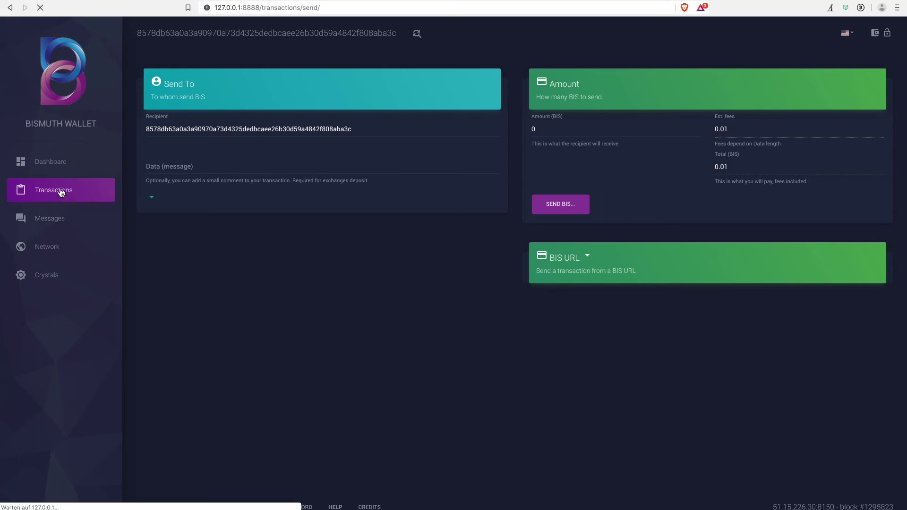
left_click(55, 166)
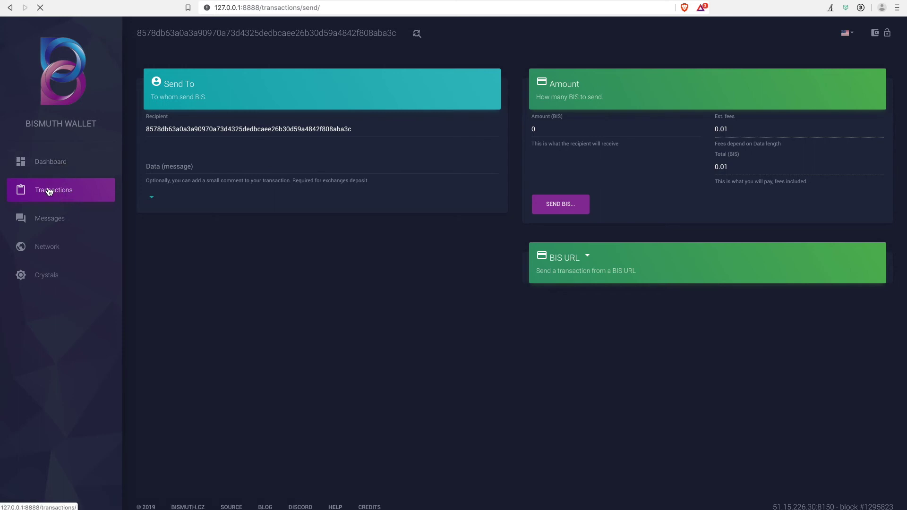
left_click(49, 189)
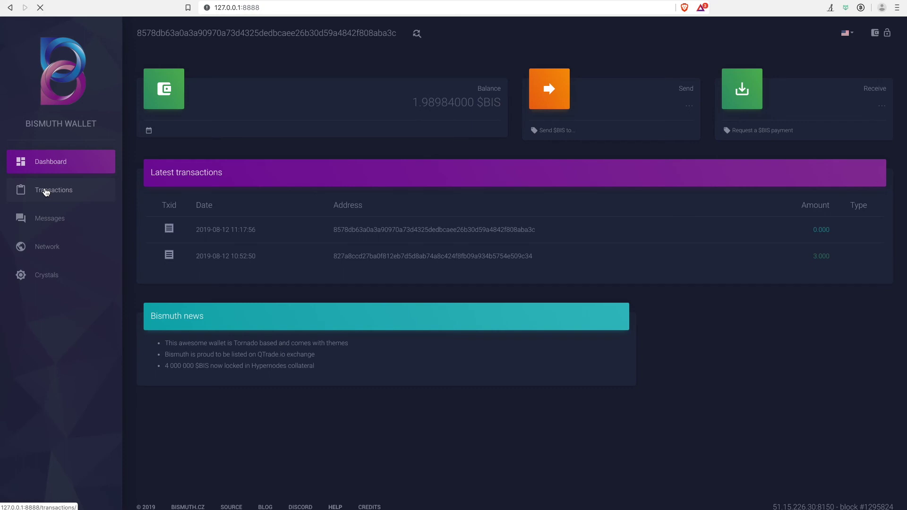